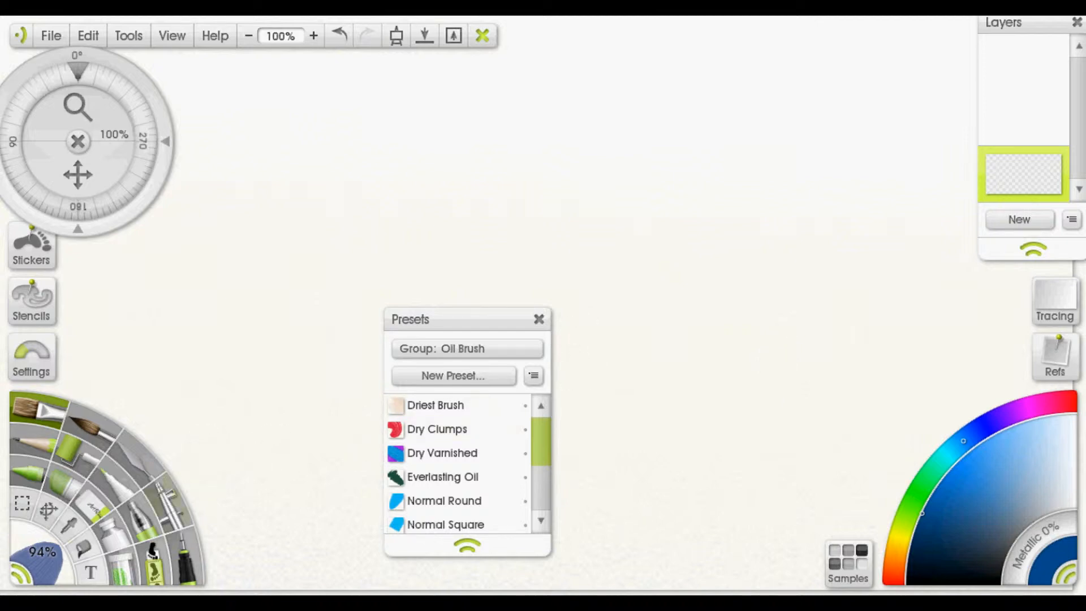
Set the oil brush size to 100%, fit the canvas at 60% zoom, and cover its left part with dark blue
drag(42, 562, 52, 553)
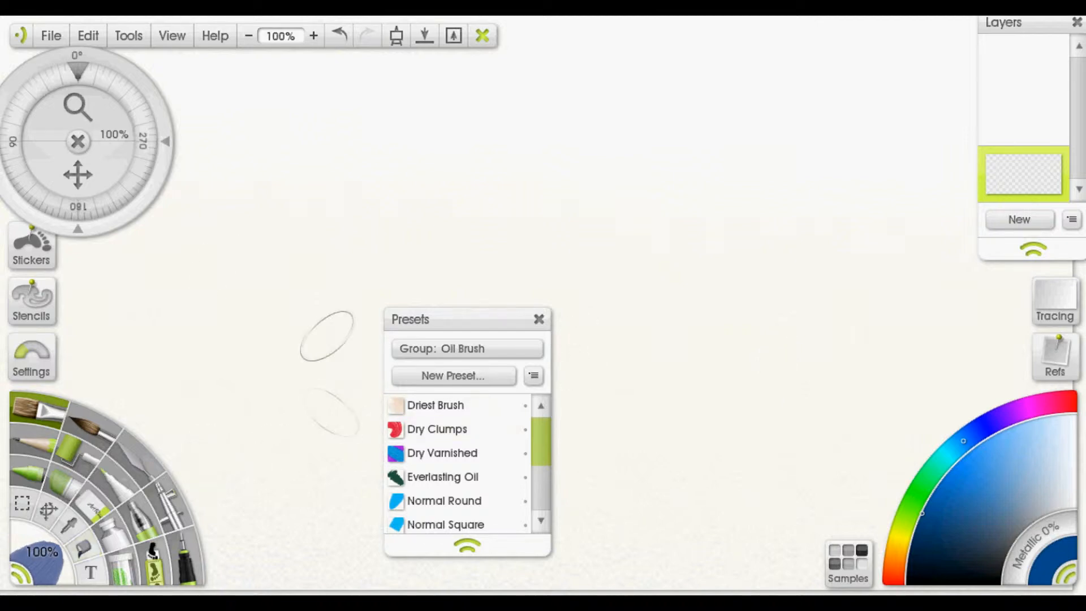
drag(77, 108, 146, 210)
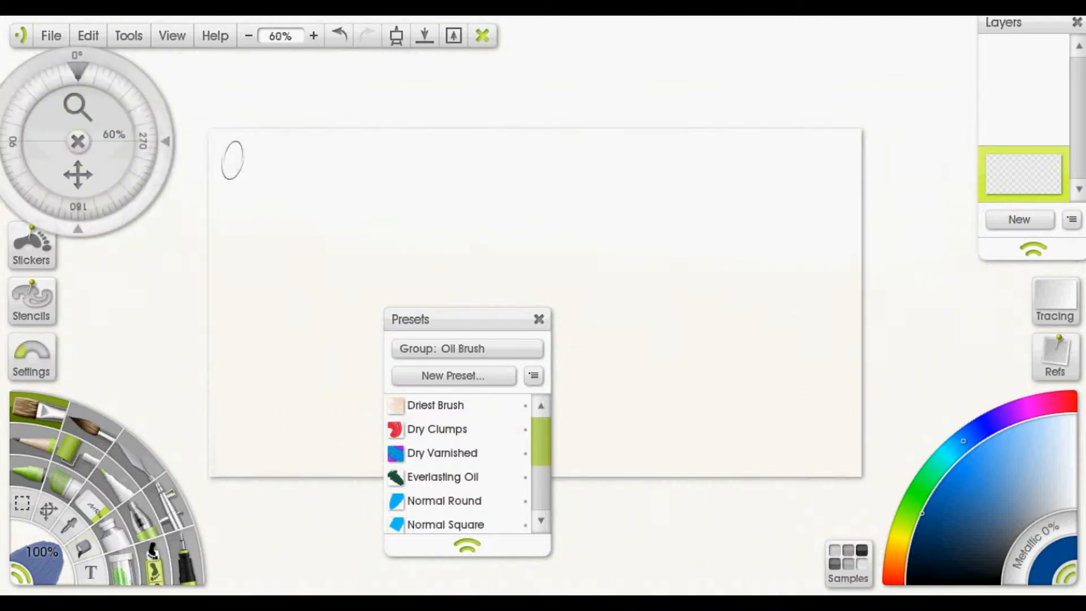
mouse_move(222, 145)
mouse_down()
mouse_move(284, 122)
mouse_move(359, 126)
mouse_move(356, 150)
mouse_move(254, 269)
mouse_move(303, 213)
mouse_move(249, 339)
mouse_move(321, 209)
mouse_move(504, 97)
mouse_move(232, 475)
mouse_move(315, 298)
mouse_move(239, 409)
mouse_move(191, 402)
mouse_move(220, 280)
mouse_move(321, 279)
mouse_move(285, 476)
mouse_move(518, 238)
mouse_move(396, 249)
mouse_move(543, 148)
mouse_move(518, 238)
mouse_move(481, 306)
mouse_move(422, 396)
mouse_move(417, 368)
mouse_move(376, 417)
mouse_move(515, 331)
mouse_move(521, 279)
mouse_move(656, 141)
mouse_up()
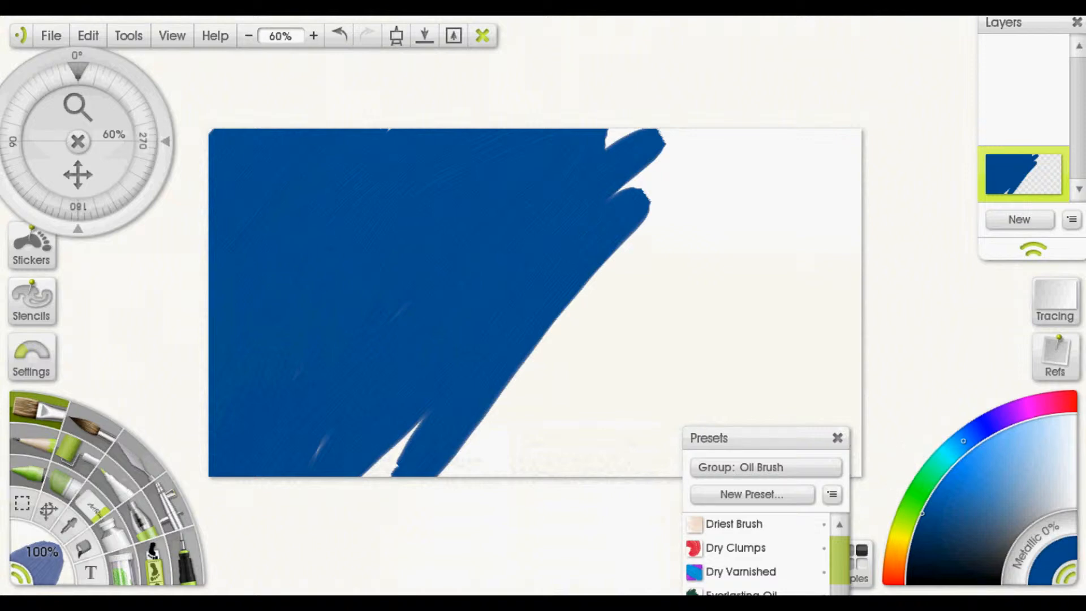
Choose a lighter, brighter blue and fill the remaining right part of the canvas, overlapping the dark blue edge
click(956, 471)
mouse_move(956, 472)
mouse_down()
mouse_move(969, 458)
mouse_move(946, 484)
mouse_up()
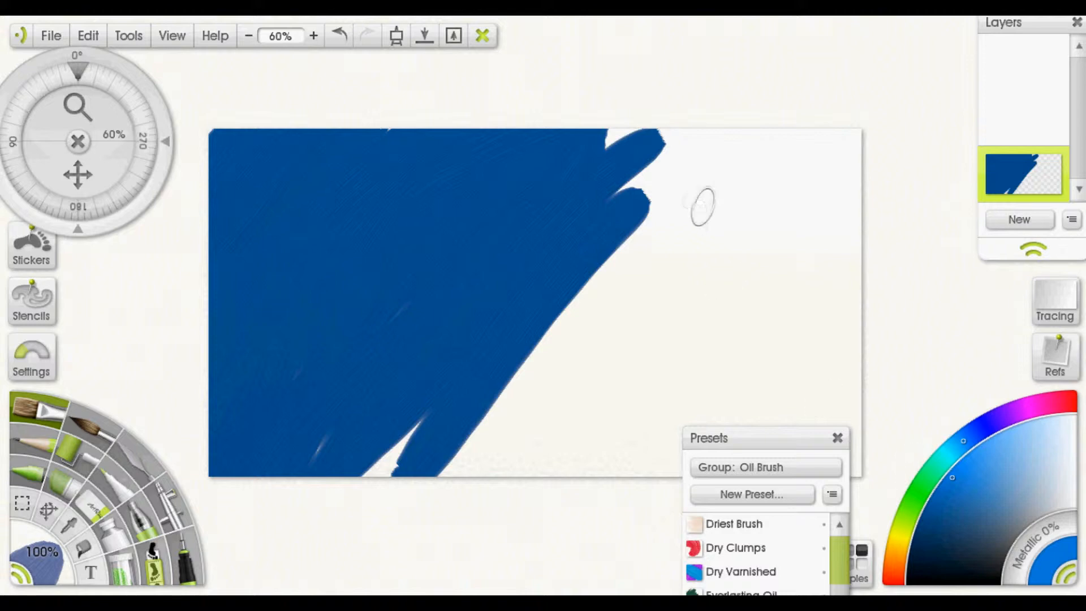
mouse_move(703, 206)
mouse_down()
mouse_move(664, 190)
mouse_move(681, 167)
mouse_move(629, 170)
mouse_move(671, 127)
mouse_move(677, 163)
mouse_move(806, 147)
mouse_move(667, 278)
mouse_move(669, 231)
mouse_move(588, 307)
mouse_move(444, 394)
mouse_move(421, 422)
mouse_move(337, 448)
mouse_move(678, 311)
mouse_move(811, 200)
mouse_move(626, 245)
mouse_move(832, 154)
mouse_move(763, 285)
mouse_move(846, 136)
mouse_move(665, 437)
mouse_move(553, 471)
mouse_move(580, 483)
mouse_move(542, 438)
mouse_move(516, 470)
mouse_move(626, 423)
mouse_move(625, 488)
mouse_move(783, 351)
mouse_move(863, 418)
mouse_move(854, 362)
mouse_move(849, 475)
mouse_move(740, 373)
mouse_move(815, 307)
mouse_move(824, 322)
mouse_move(851, 300)
mouse_up()
drag(863, 235, 837, 251)
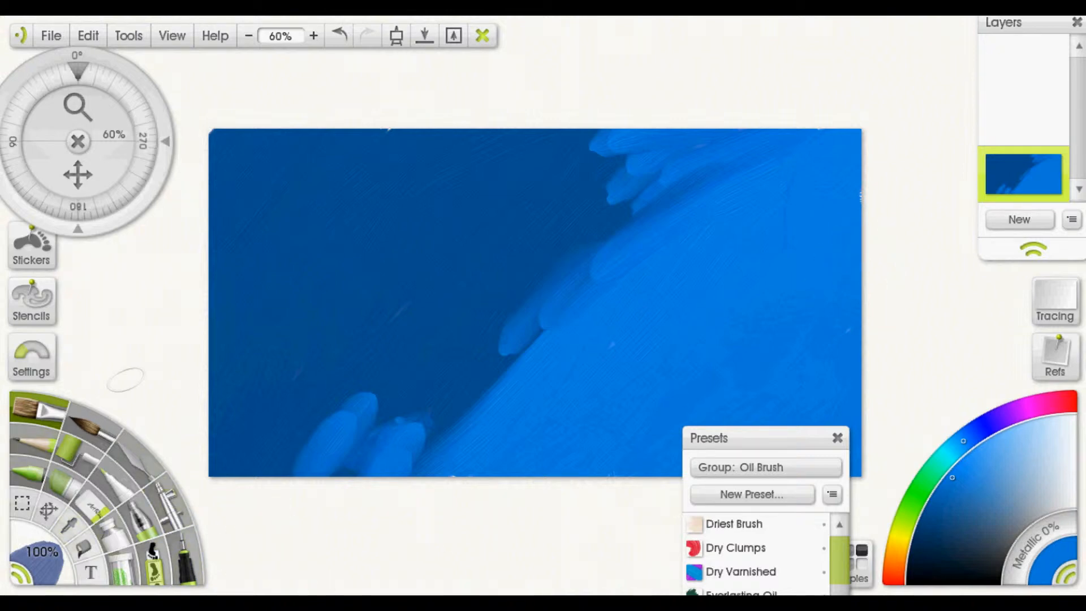
Switch to the palette knife and move its presets clear of the lower canvas edge
click(136, 461)
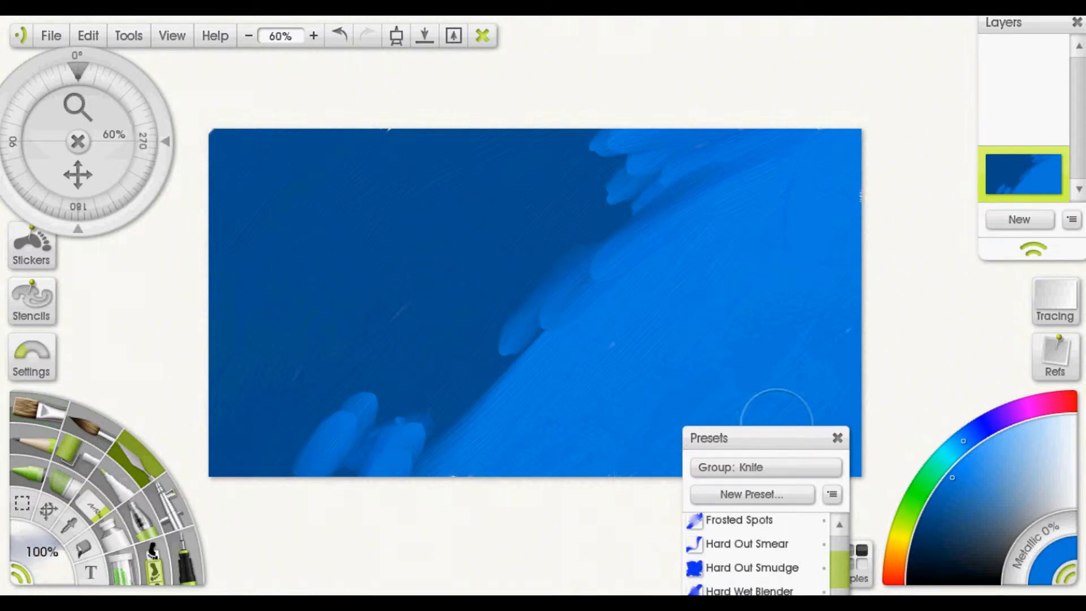
drag(758, 438, 847, 223)
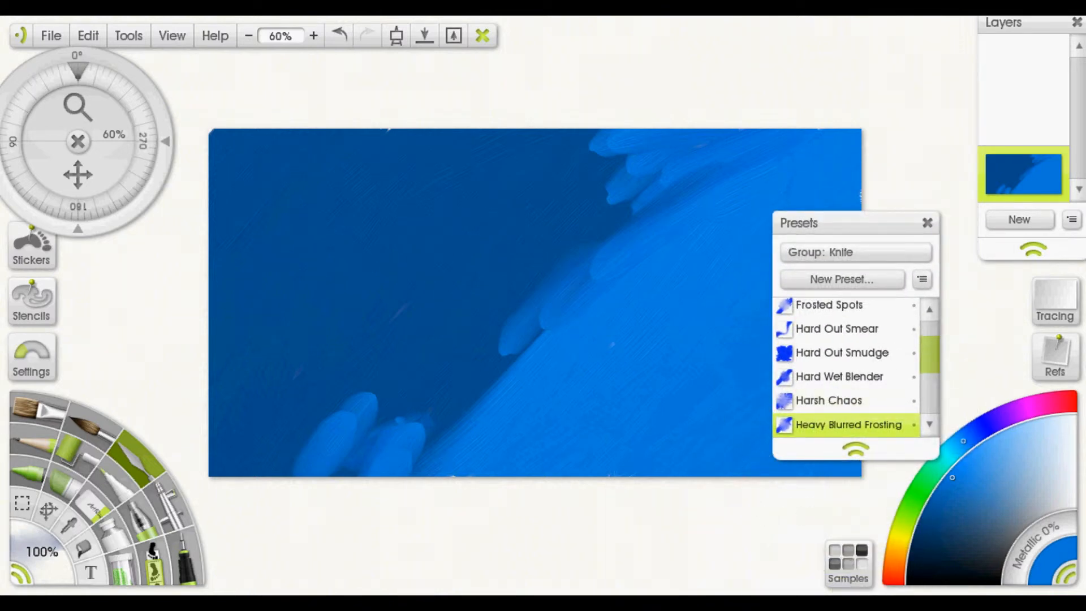
Look through the palette knife presets around Heavy Blurred Frosting for suitable blending options
scroll(846, 367, down, 5)
scroll(846, 368, up, 4)
scroll(846, 368, up, 1)
scroll(845, 368, down, 6)
scroll(846, 368, up, 2)
scroll(846, 368, up, 4)
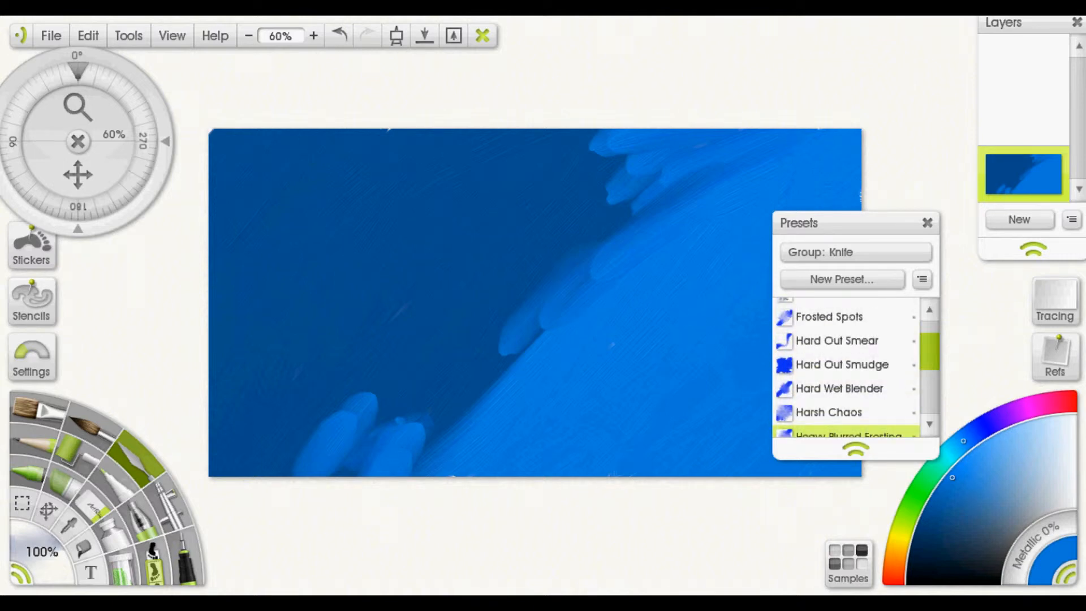
scroll(846, 368, up, 2)
scroll(846, 368, down, 7)
scroll(846, 368, up, 3)
scroll(845, 368, down, 1)
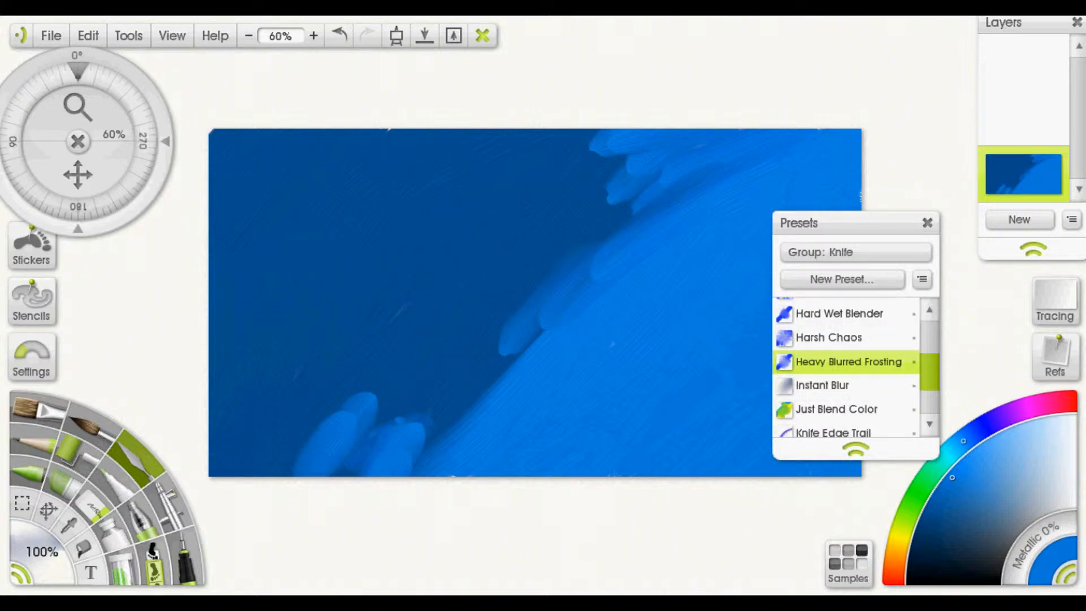
scroll(846, 368, up, 2)
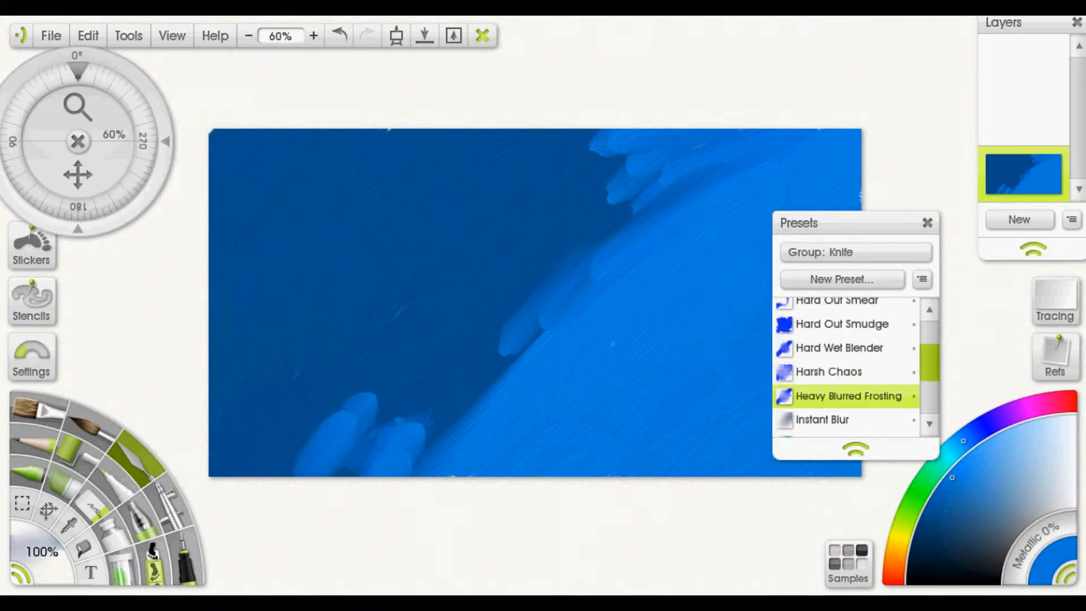
scroll(846, 368, down, 2)
scroll(845, 368, up, 3)
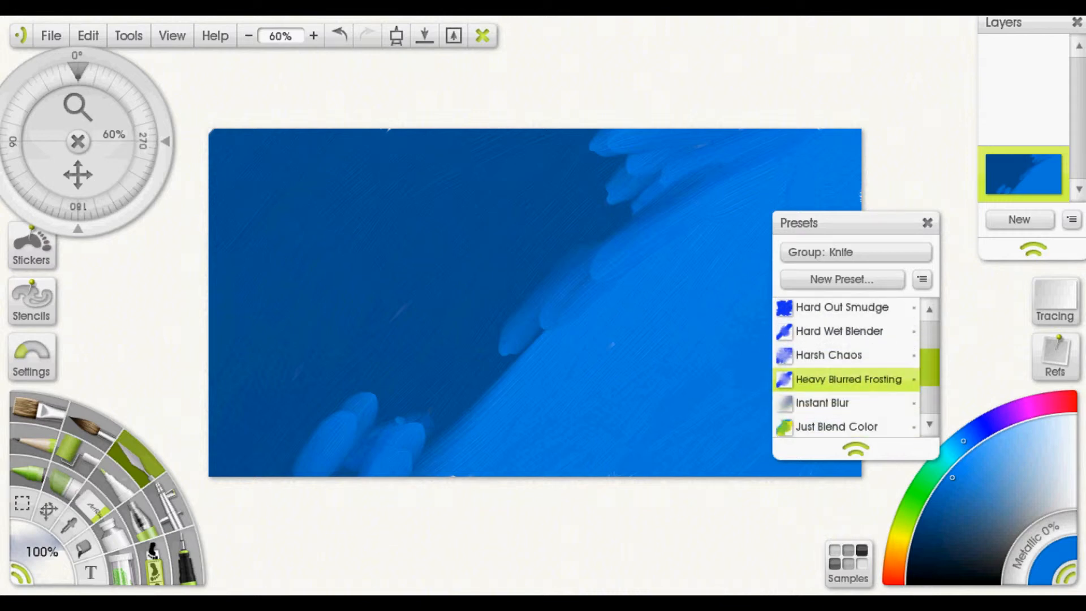
scroll(846, 368, down, 1)
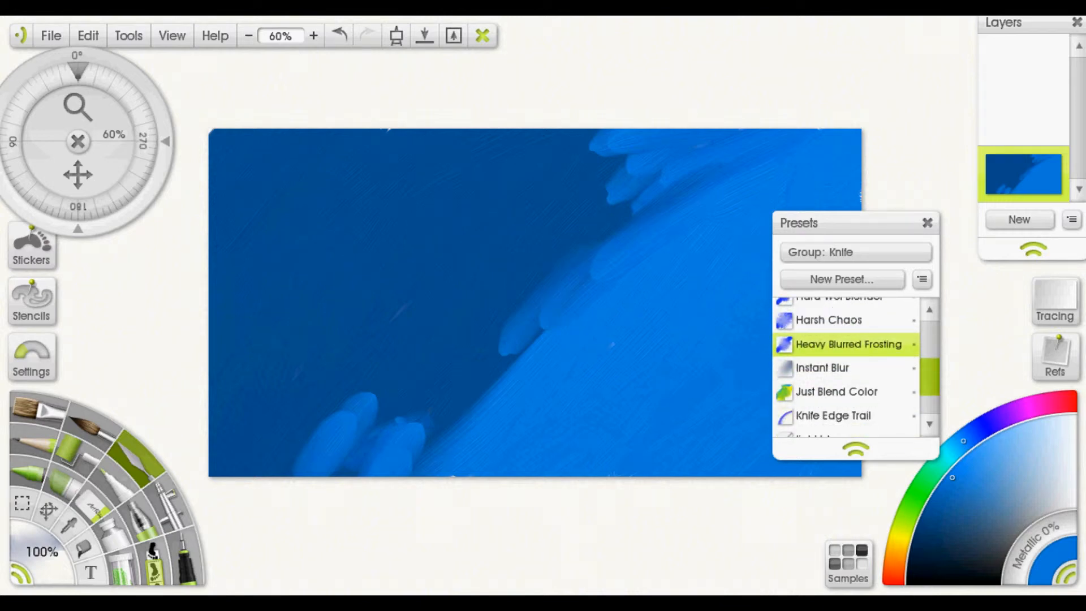
scroll(846, 368, up, 1)
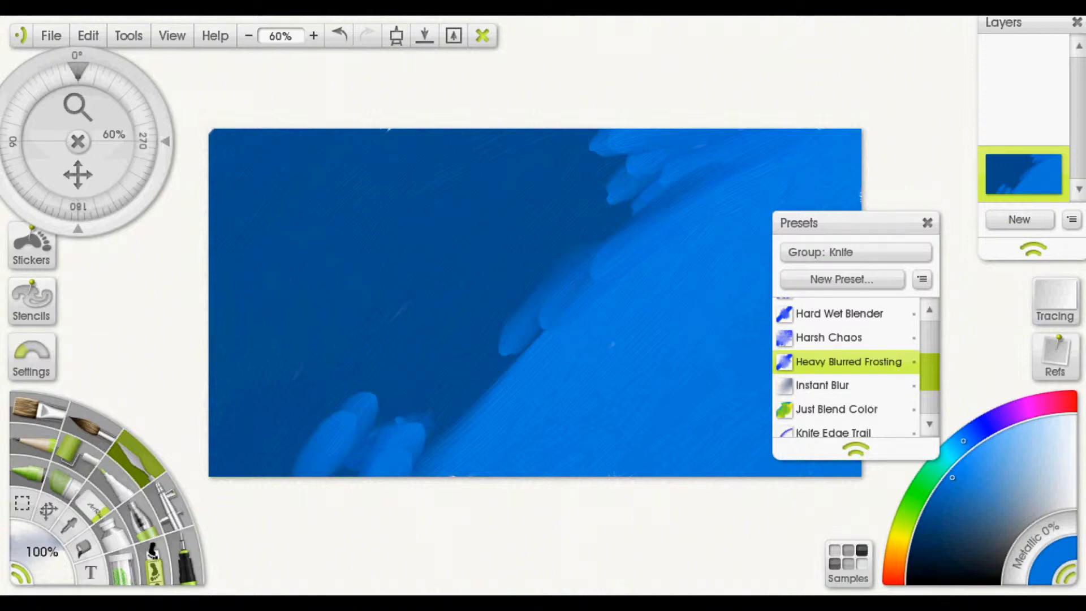
scroll(846, 368, down, 1)
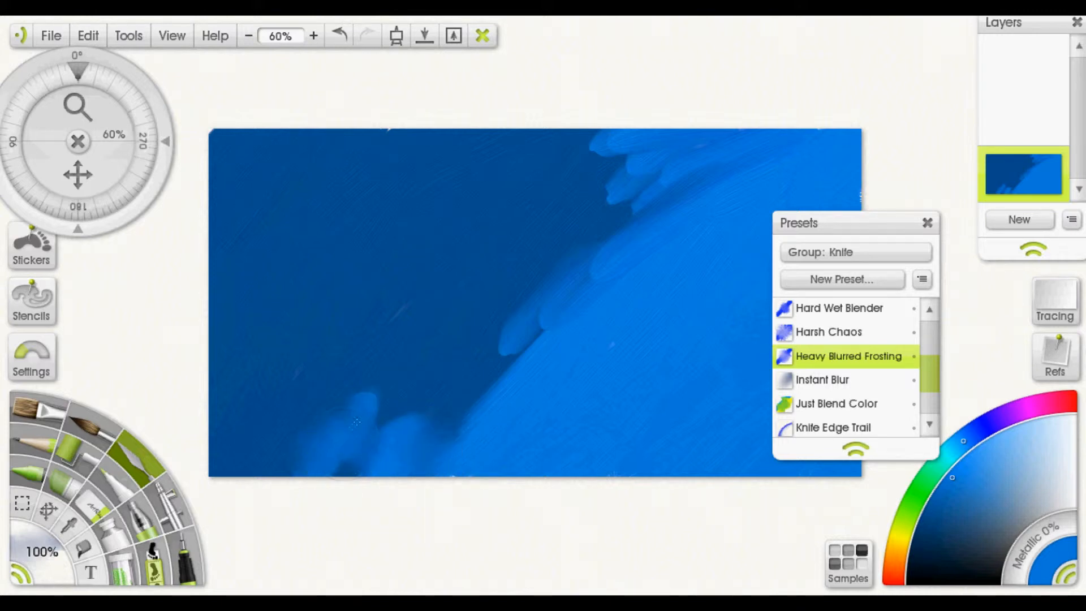
Blend the boundary between the dark and light blue using the Heavy Blurred Frosting and Just Blend Color knife presets
drag(474, 411, 483, 398)
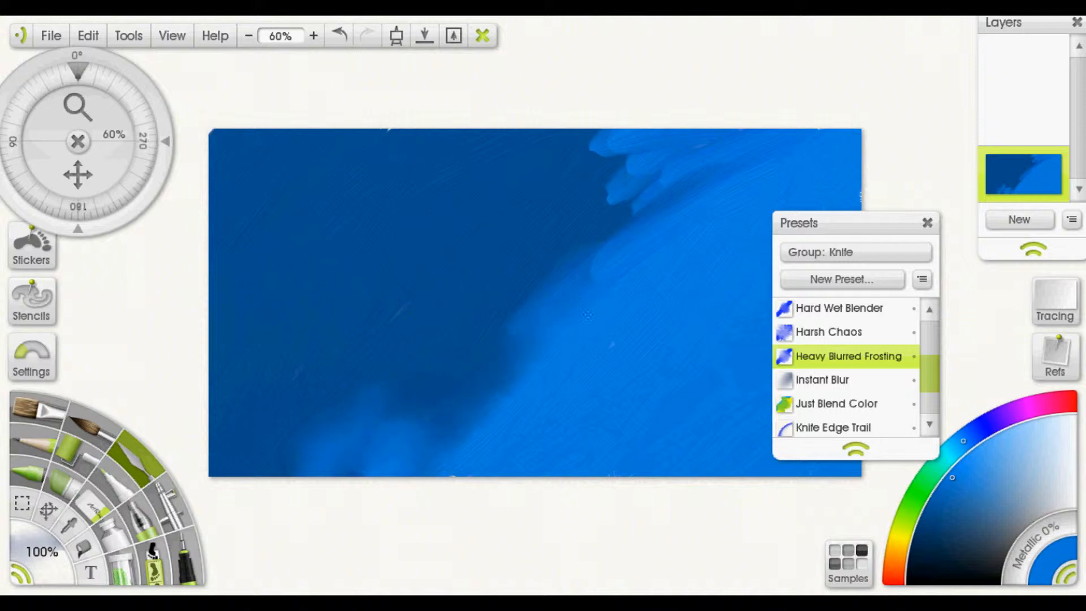
click(838, 403)
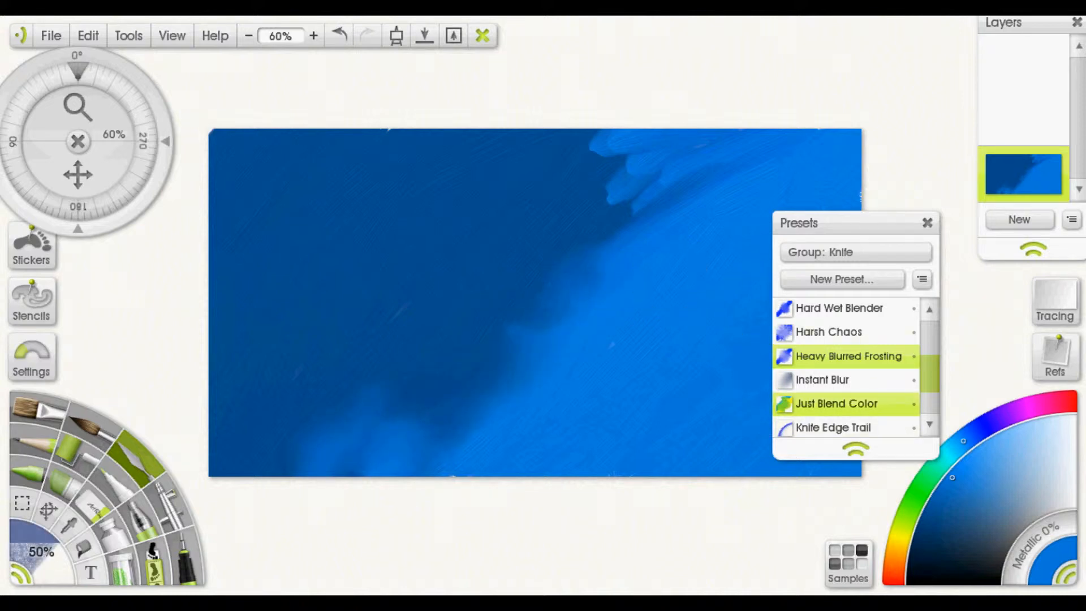
mouse_move(541, 364)
mouse_down()
mouse_move(575, 291)
mouse_move(559, 320)
mouse_move(595, 305)
mouse_move(647, 172)
mouse_move(602, 175)
mouse_move(563, 210)
mouse_move(619, 148)
mouse_move(602, 147)
mouse_move(674, 161)
mouse_move(550, 295)
mouse_move(541, 351)
mouse_move(671, 343)
mouse_up()
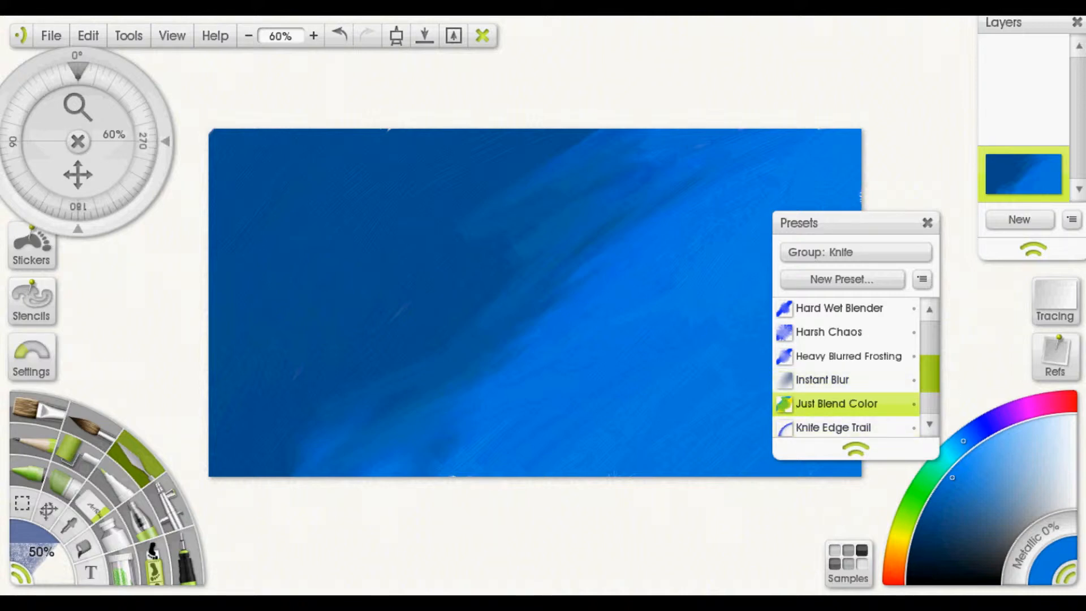
click(848, 356)
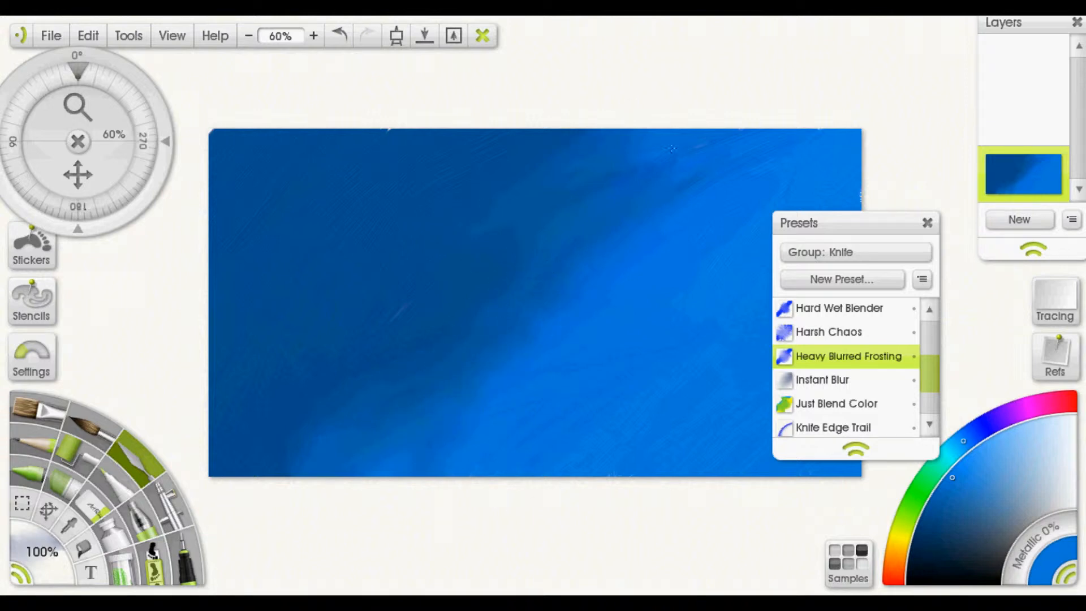
mouse_move(713, 162)
mouse_down()
mouse_move(755, 218)
mouse_move(727, 234)
mouse_up()
Add a new layer and paint a solid white, puffy cloud shape on it with the oil brush, near the middle of the sky
mouse_move(1024, 174)
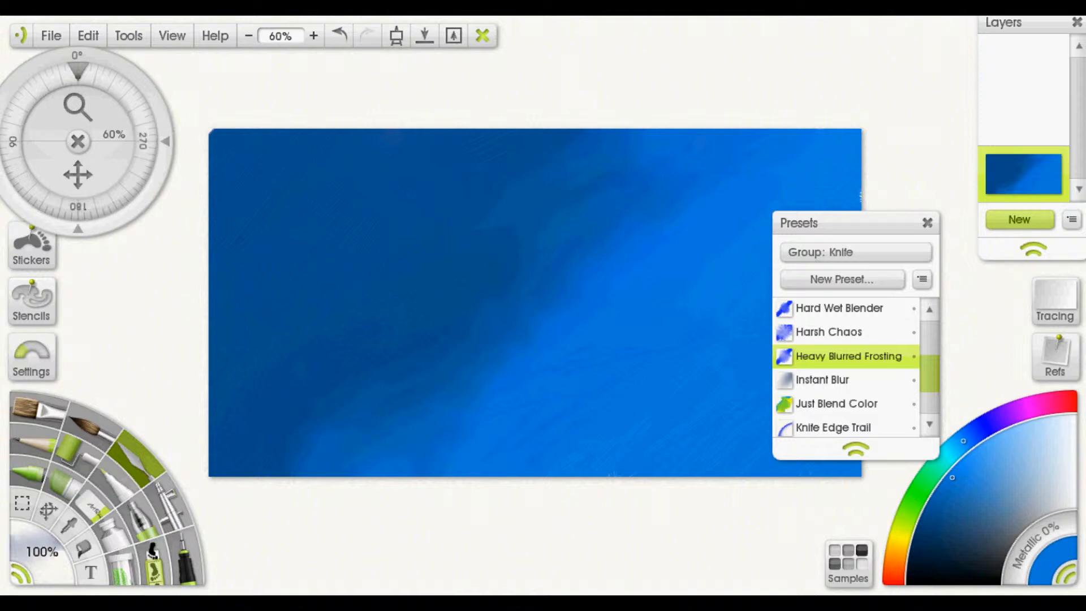
click(1019, 220)
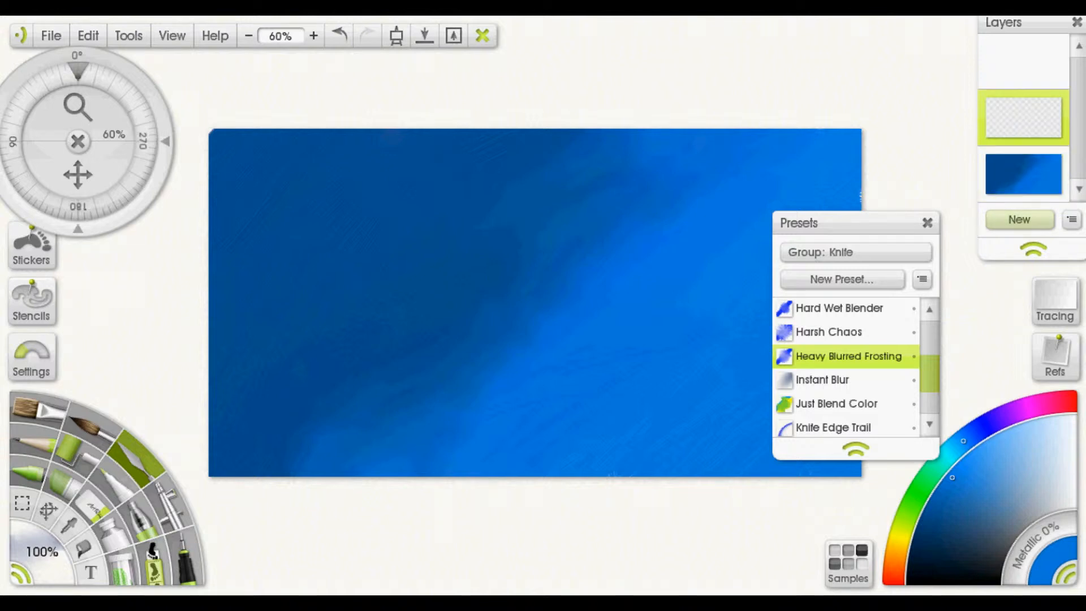
drag(1063, 430, 1076, 424)
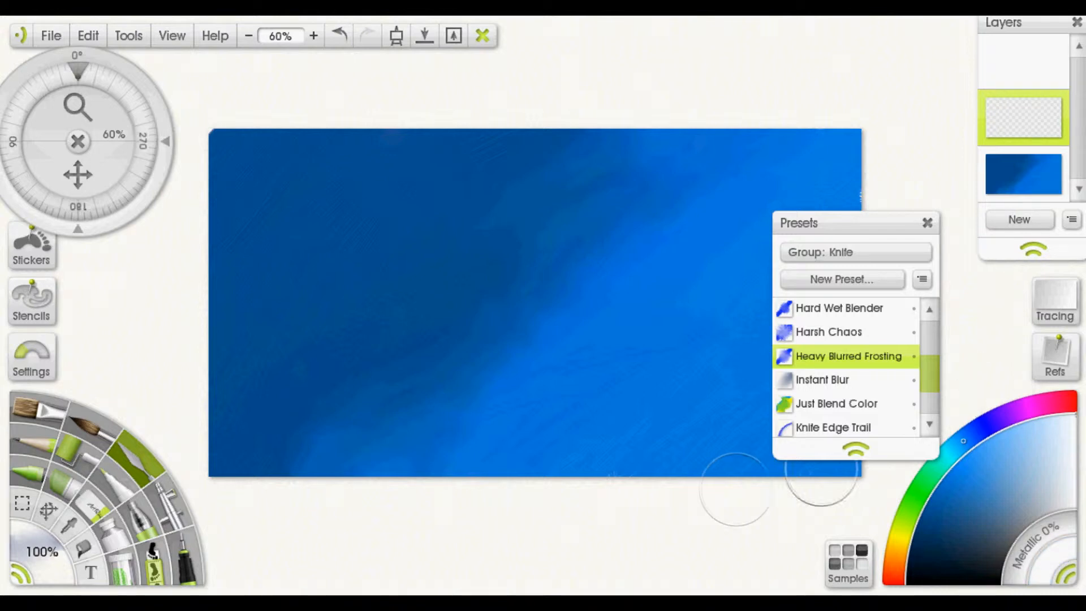
click(39, 408)
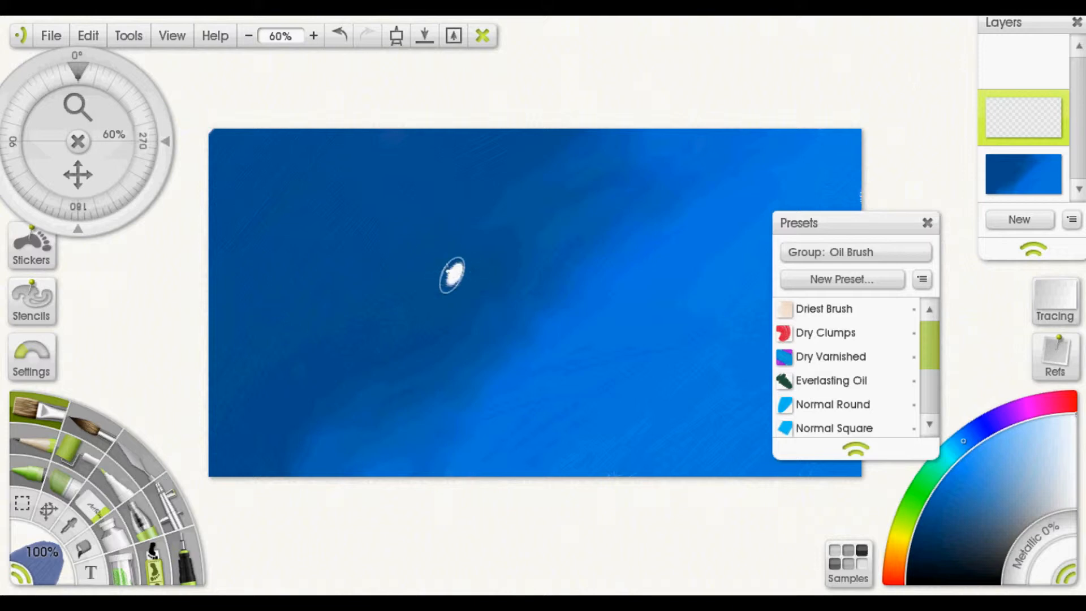
mouse_move(428, 292)
mouse_down()
mouse_move(463, 286)
mouse_move(477, 308)
mouse_move(468, 276)
mouse_move(504, 310)
mouse_move(425, 318)
mouse_move(424, 308)
mouse_move(431, 334)
mouse_move(492, 346)
mouse_move(531, 312)
mouse_up()
mouse_move(412, 285)
mouse_down()
mouse_move(455, 232)
mouse_move(448, 249)
mouse_move(502, 288)
mouse_move(443, 250)
mouse_move(444, 235)
mouse_move(411, 247)
mouse_move(421, 291)
mouse_up()
Soften the white cloud's edges all around with the Heavy Blurred Frosting palette knife
click(136, 456)
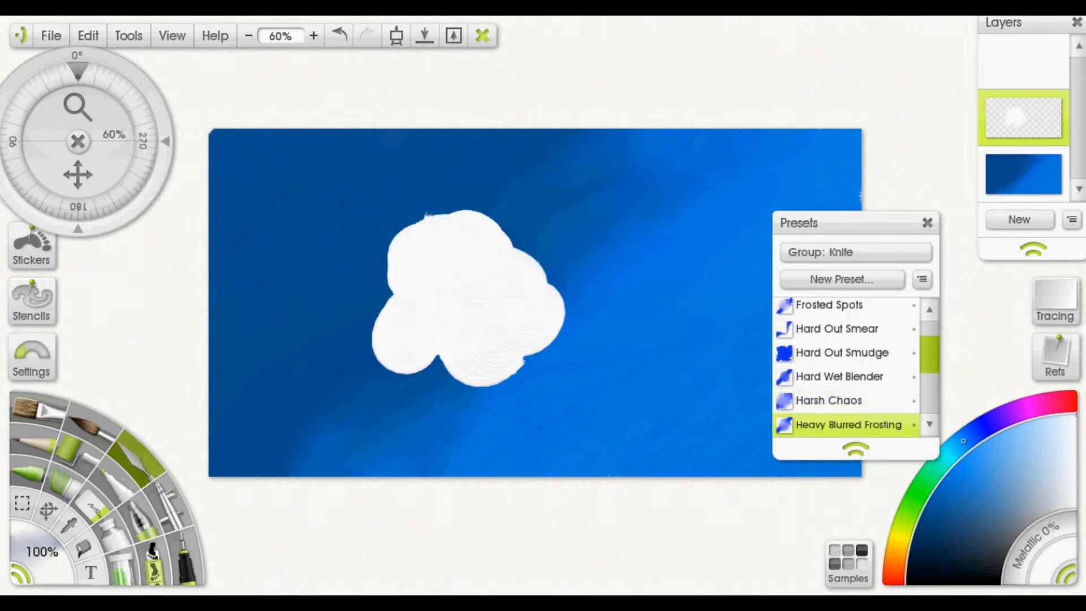
drag(930, 355, 930, 375)
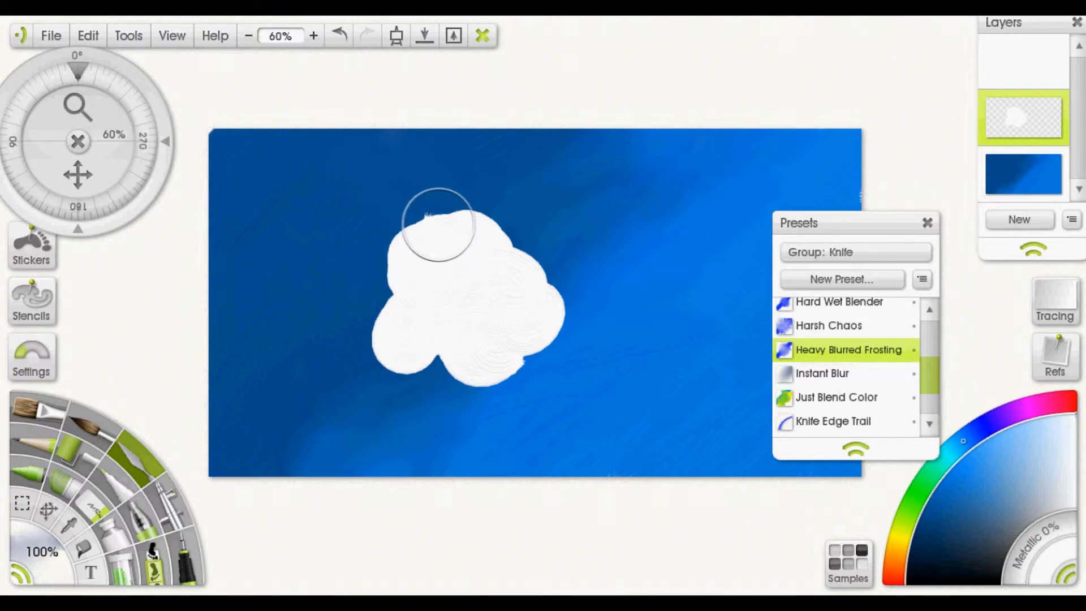
mouse_move(439, 224)
mouse_down()
mouse_move(385, 261)
mouse_move(389, 288)
mouse_move(403, 248)
mouse_move(368, 336)
mouse_move(405, 350)
mouse_move(372, 308)
mouse_move(376, 347)
mouse_move(416, 341)
mouse_move(381, 301)
mouse_move(393, 316)
mouse_move(388, 243)
mouse_move(380, 276)
mouse_move(441, 223)
mouse_move(502, 224)
mouse_move(532, 241)
mouse_move(567, 343)
mouse_move(466, 374)
mouse_move(440, 357)
mouse_move(524, 377)
mouse_move(549, 353)
mouse_move(570, 319)
mouse_move(566, 281)
mouse_move(535, 247)
mouse_move(505, 262)
mouse_move(457, 249)
mouse_move(381, 252)
mouse_move(398, 270)
mouse_move(347, 325)
mouse_move(445, 265)
mouse_move(472, 268)
mouse_move(431, 225)
mouse_move(496, 262)
mouse_move(550, 267)
mouse_move(578, 312)
mouse_move(525, 361)
mouse_move(527, 371)
mouse_move(498, 346)
mouse_move(531, 351)
mouse_up()
mouse_move(499, 230)
mouse_down()
mouse_move(589, 240)
mouse_move(604, 266)
mouse_move(594, 266)
mouse_move(613, 275)
mouse_move(589, 286)
mouse_move(609, 255)
mouse_move(592, 301)
mouse_move(527, 254)
mouse_move(495, 264)
mouse_move(525, 246)
mouse_move(480, 296)
mouse_move(493, 326)
mouse_move(508, 304)
mouse_move(528, 353)
mouse_move(427, 357)
mouse_move(438, 406)
mouse_move(435, 362)
mouse_move(418, 346)
mouse_move(422, 377)
mouse_move(458, 347)
mouse_move(507, 344)
mouse_move(514, 365)
mouse_move(589, 352)
mouse_move(533, 311)
mouse_move(557, 304)
mouse_up()
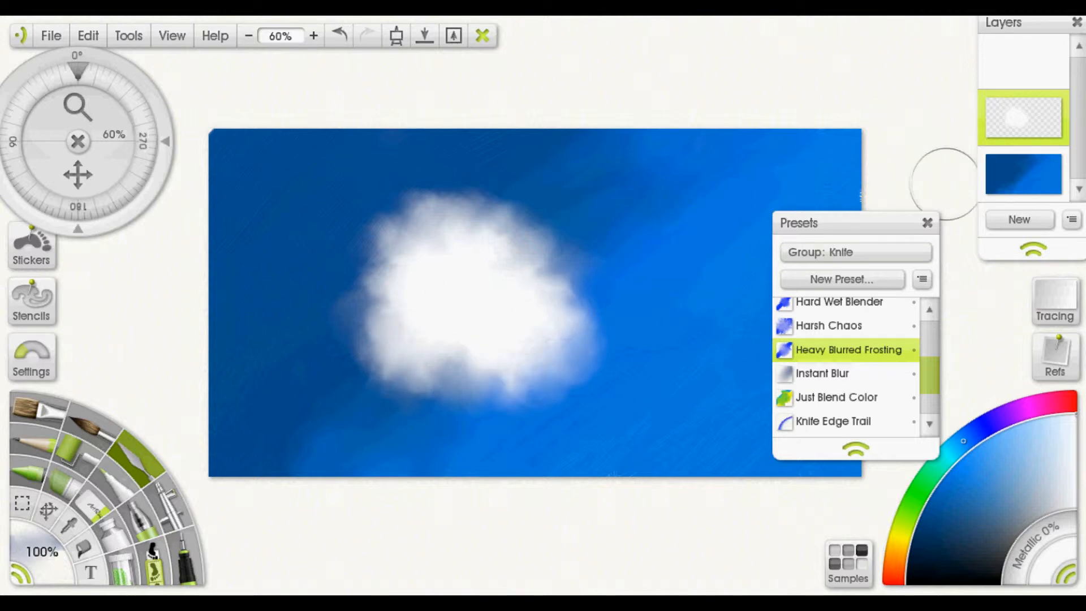
Try several lower opacities on the cloud layer, including 76%, and restore it to full opacity
mouse_move(1024, 120)
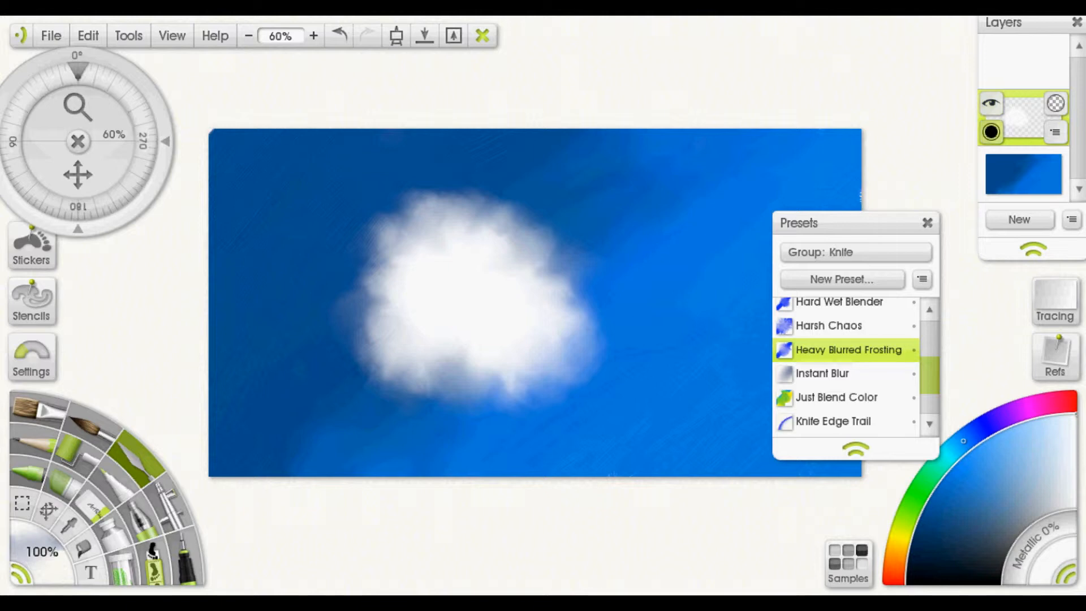
drag(992, 132, 991, 186)
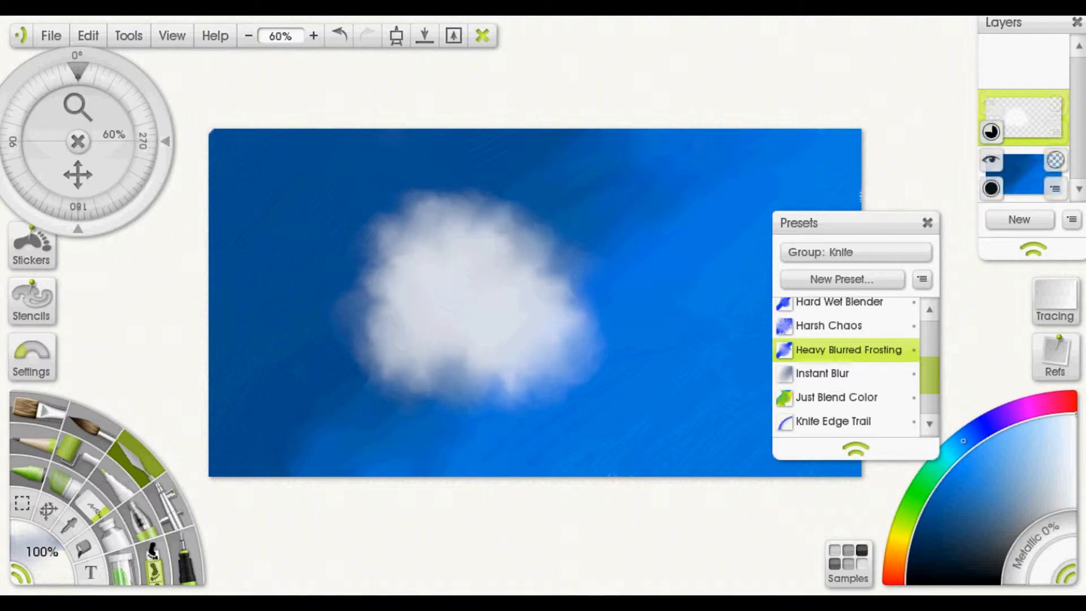
click(991, 135)
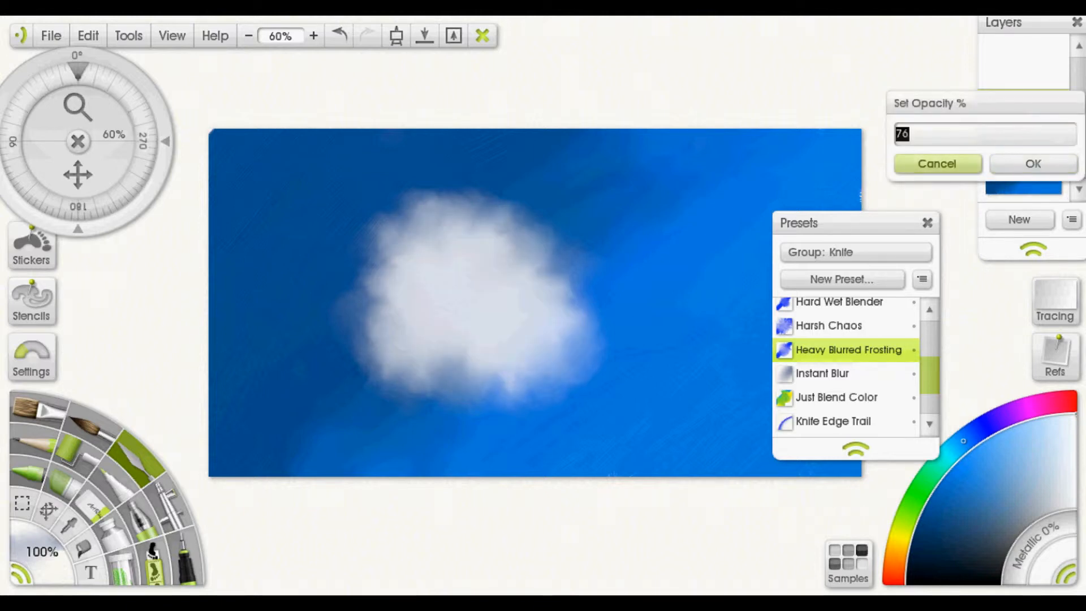
click(938, 164)
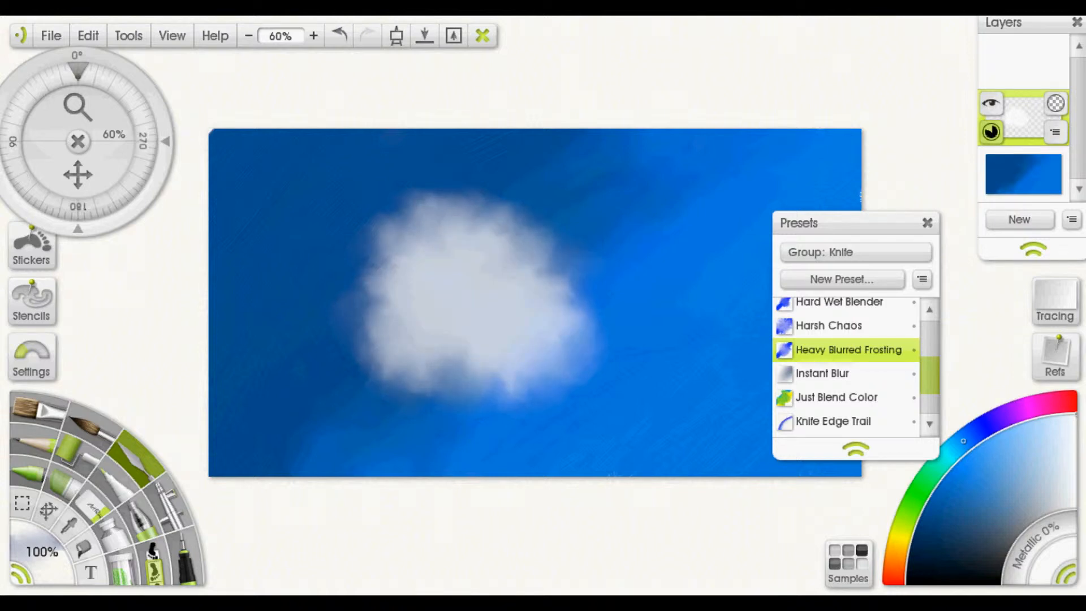
drag(991, 133, 991, 198)
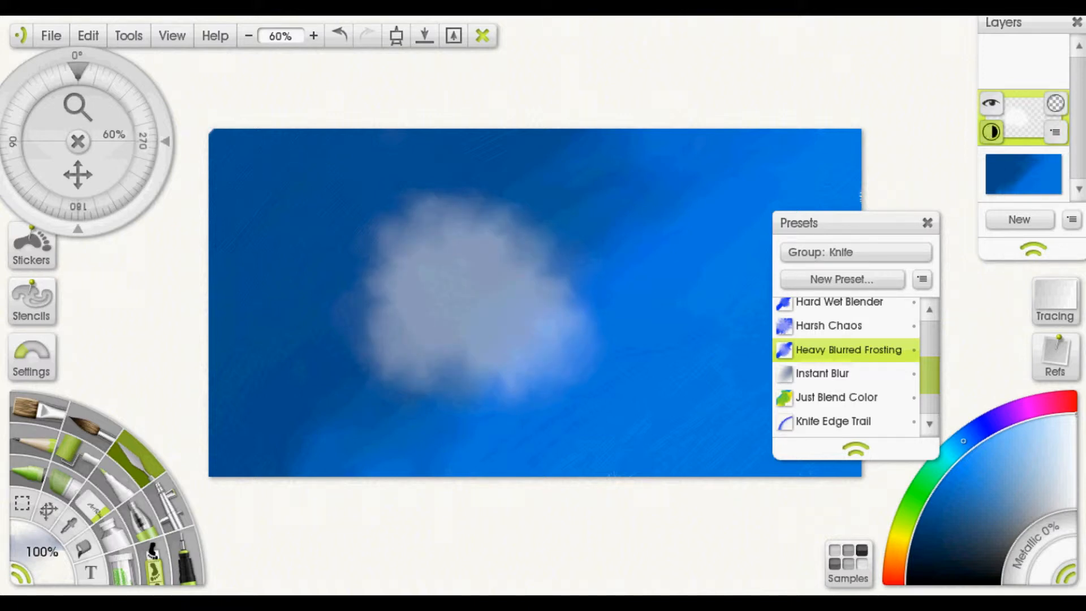
drag(991, 133, 991, 95)
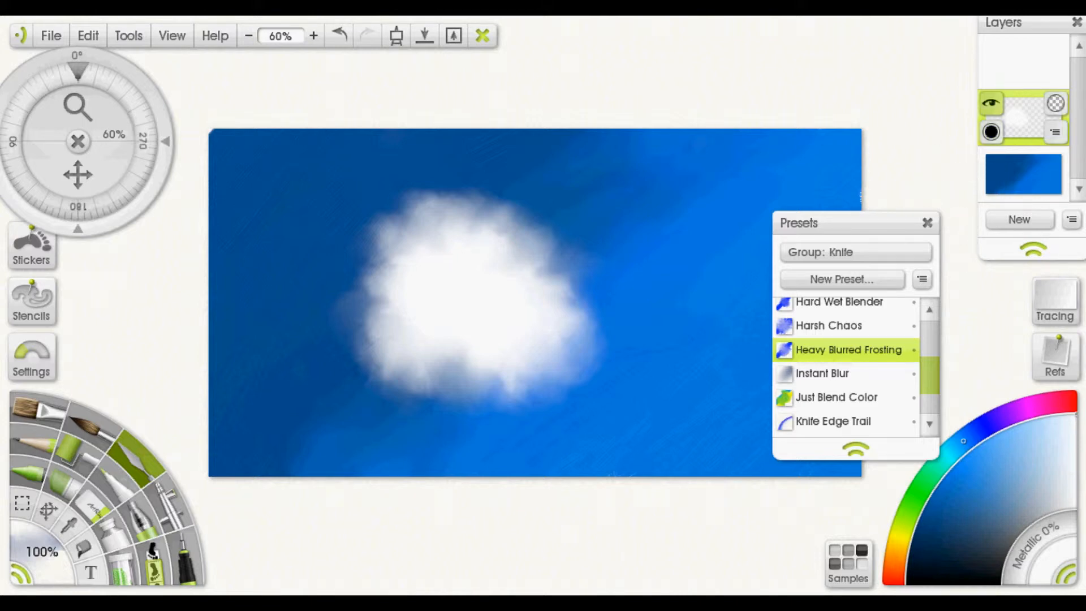
Hide the cloud layer and paint a white cloud with the oil brush directly on the blue background layer
click(991, 103)
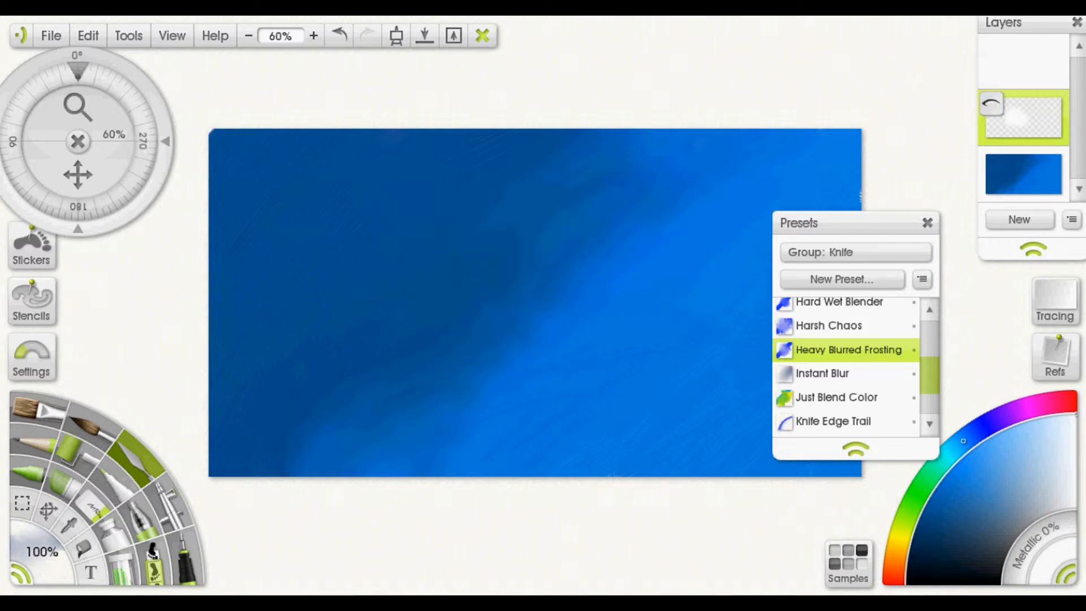
click(36, 409)
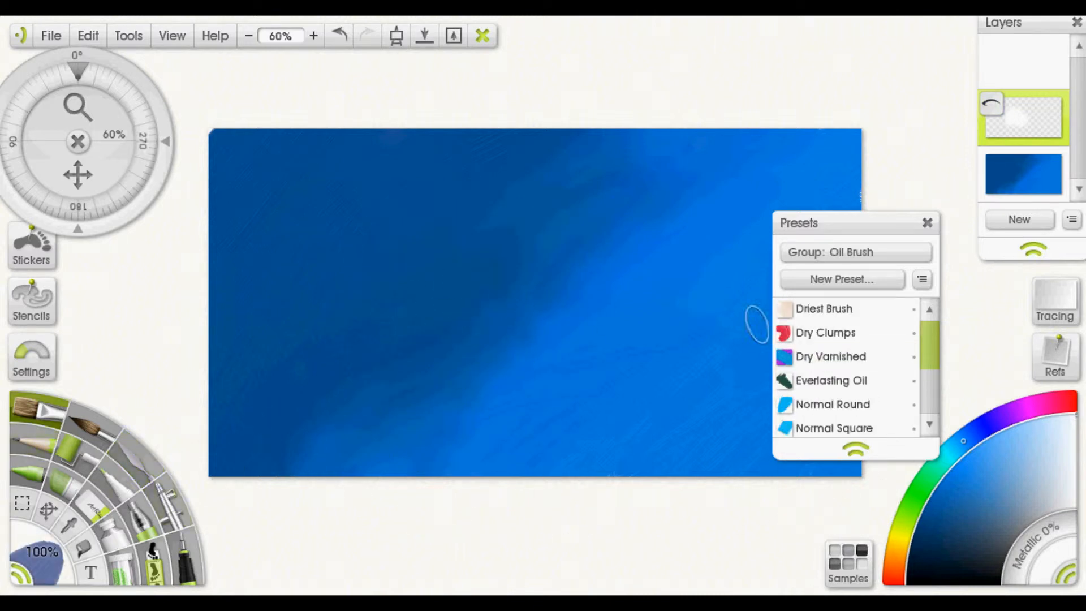
click(1012, 175)
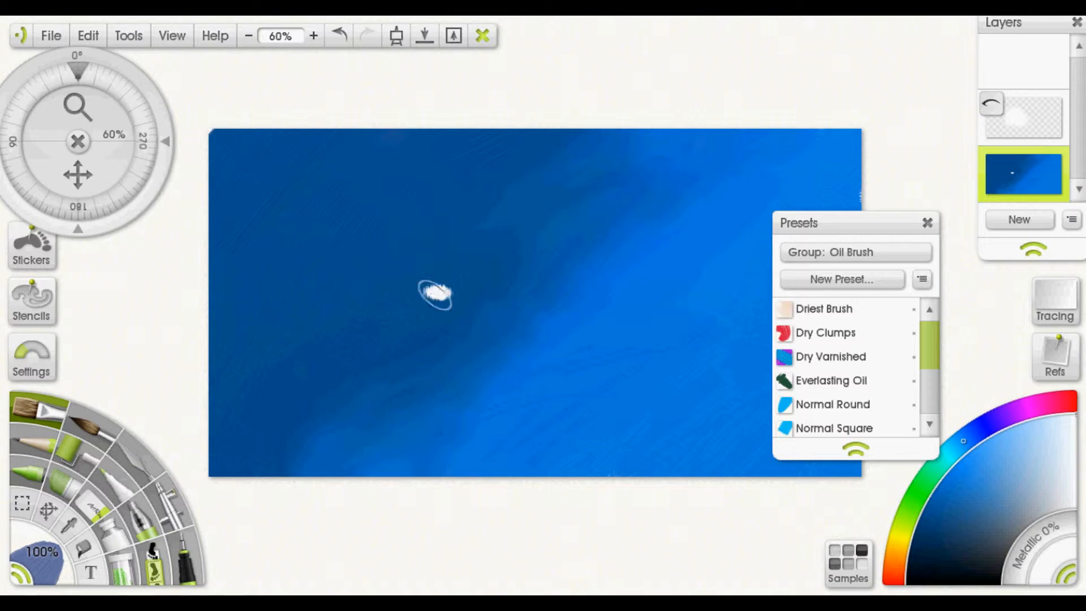
mouse_move(435, 305)
mouse_down()
mouse_move(455, 320)
mouse_move(454, 308)
mouse_move(429, 314)
mouse_move(422, 331)
mouse_move(395, 302)
mouse_move(412, 299)
mouse_move(403, 291)
mouse_move(418, 278)
mouse_move(457, 293)
mouse_move(455, 275)
mouse_move(496, 276)
mouse_move(430, 293)
mouse_move(439, 262)
mouse_move(403, 307)
mouse_move(399, 272)
mouse_move(424, 325)
mouse_move(441, 316)
mouse_move(410, 325)
mouse_move(383, 369)
mouse_move(434, 349)
mouse_move(451, 282)
mouse_move(460, 293)
mouse_move(485, 265)
mouse_move(441, 301)
mouse_move(419, 283)
mouse_move(381, 336)
mouse_move(369, 320)
mouse_move(407, 305)
mouse_move(396, 311)
mouse_move(352, 284)
mouse_move(348, 301)
mouse_move(365, 317)
mouse_move(344, 335)
mouse_move(382, 318)
mouse_move(354, 362)
mouse_move(389, 348)
mouse_up()
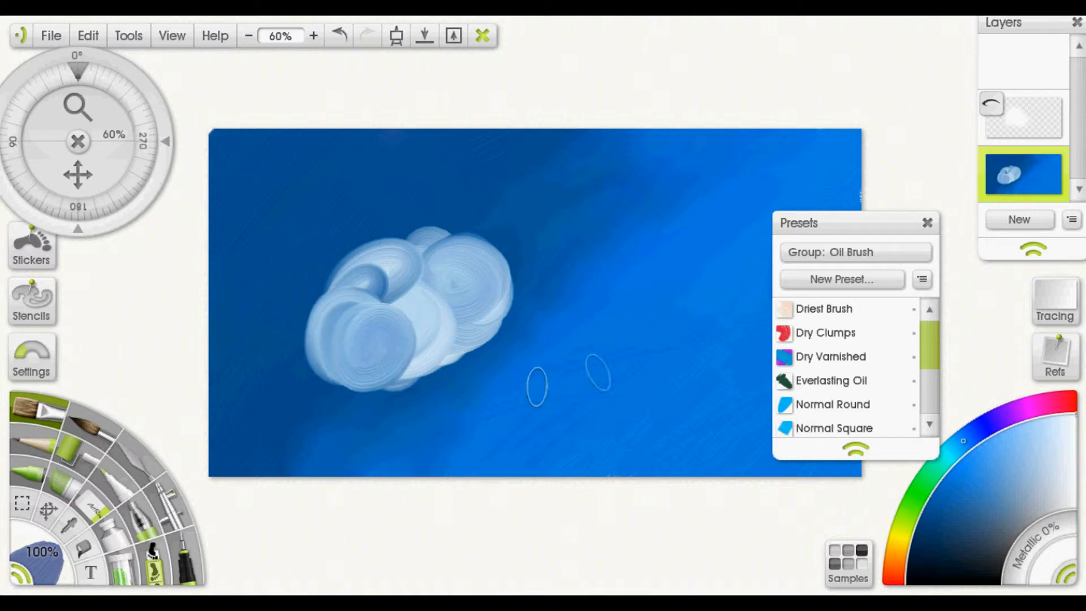
Paint a small, second white cloud in the brighter blue of the sky and dab solid white highlights into the large cloud's centre
mouse_move(608, 335)
mouse_down()
mouse_move(669, 355)
mouse_move(649, 376)
mouse_move(675, 349)
mouse_move(626, 352)
mouse_move(645, 382)
mouse_move(627, 372)
mouse_move(628, 396)
mouse_move(641, 398)
mouse_move(659, 357)
mouse_up()
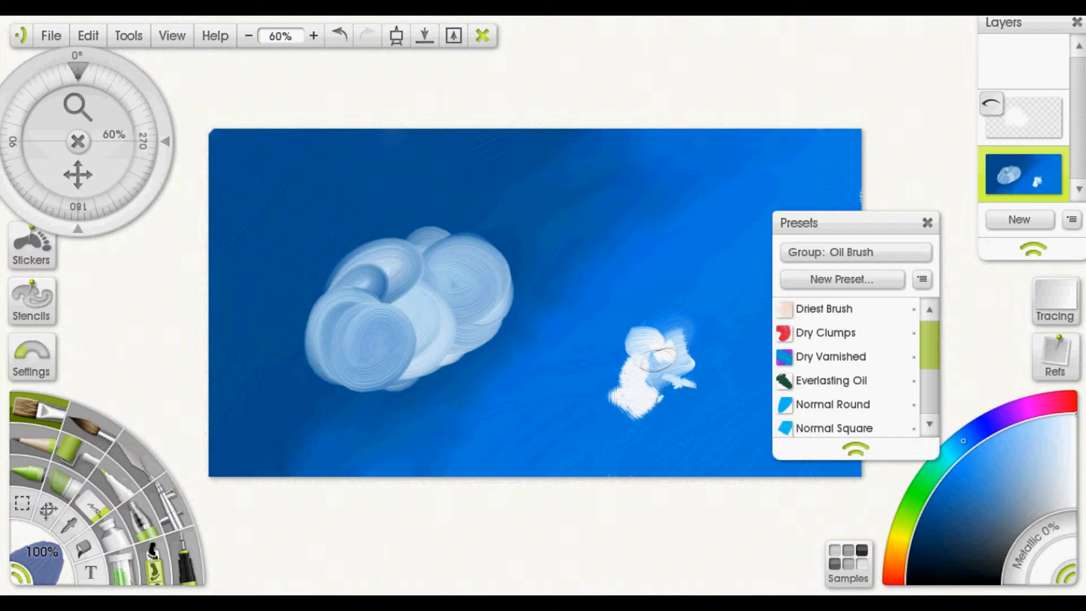
mouse_move(387, 318)
mouse_down()
mouse_move(369, 300)
mouse_move(355, 338)
mouse_up()
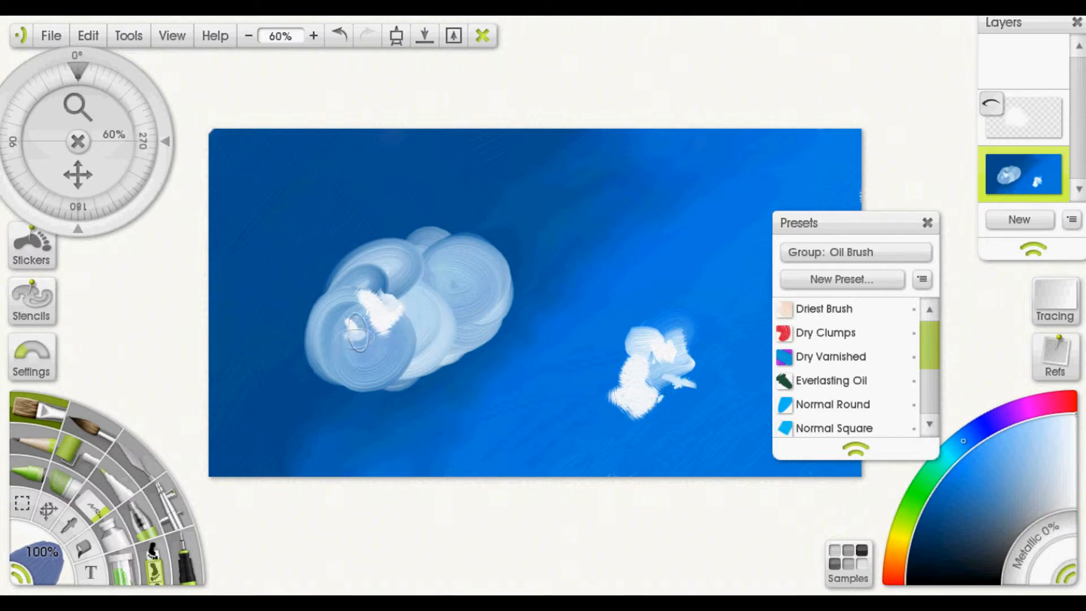
mouse_move(426, 325)
mouse_down()
mouse_move(378, 360)
mouse_move(348, 352)
mouse_move(400, 349)
mouse_up()
Blend both clouds into soft, fluffy shapes with the Heavy Blurred Frosting palette knife
click(136, 453)
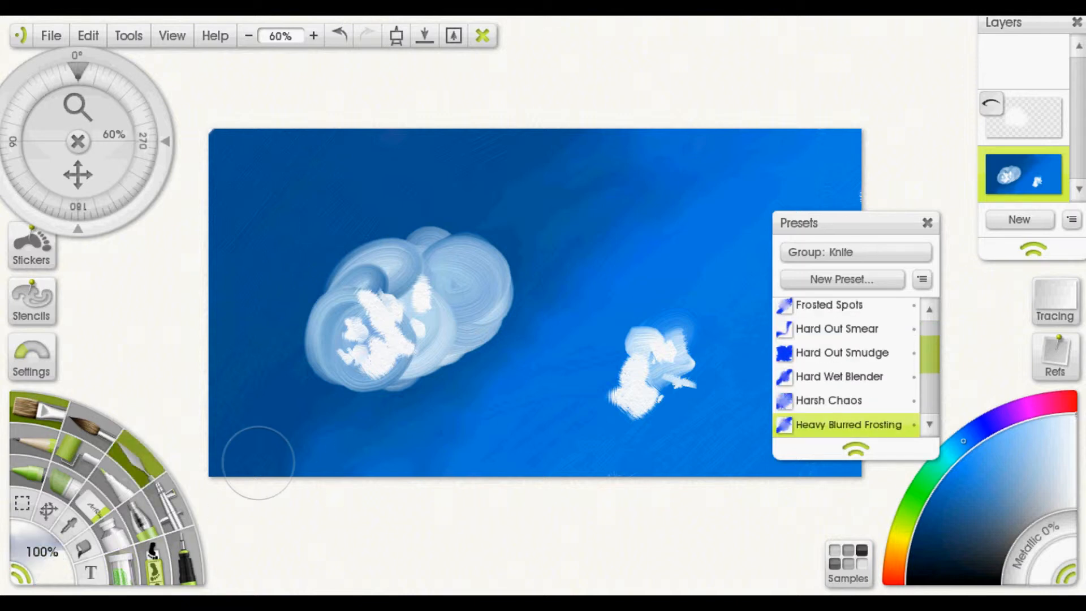
mouse_move(386, 367)
mouse_down()
mouse_move(373, 303)
mouse_move(383, 318)
mouse_move(366, 338)
mouse_move(384, 322)
mouse_move(371, 337)
mouse_move(383, 322)
mouse_move(329, 340)
mouse_move(305, 310)
mouse_move(320, 319)
mouse_move(337, 313)
mouse_move(354, 357)
mouse_move(429, 367)
mouse_move(484, 289)
mouse_move(407, 280)
mouse_move(410, 265)
mouse_move(375, 298)
mouse_move(374, 328)
mouse_move(426, 318)
mouse_move(357, 369)
mouse_move(346, 354)
mouse_move(362, 385)
mouse_up()
mouse_move(639, 372)
mouse_down()
mouse_move(645, 340)
mouse_move(628, 390)
mouse_move(654, 384)
mouse_move(611, 392)
mouse_up()
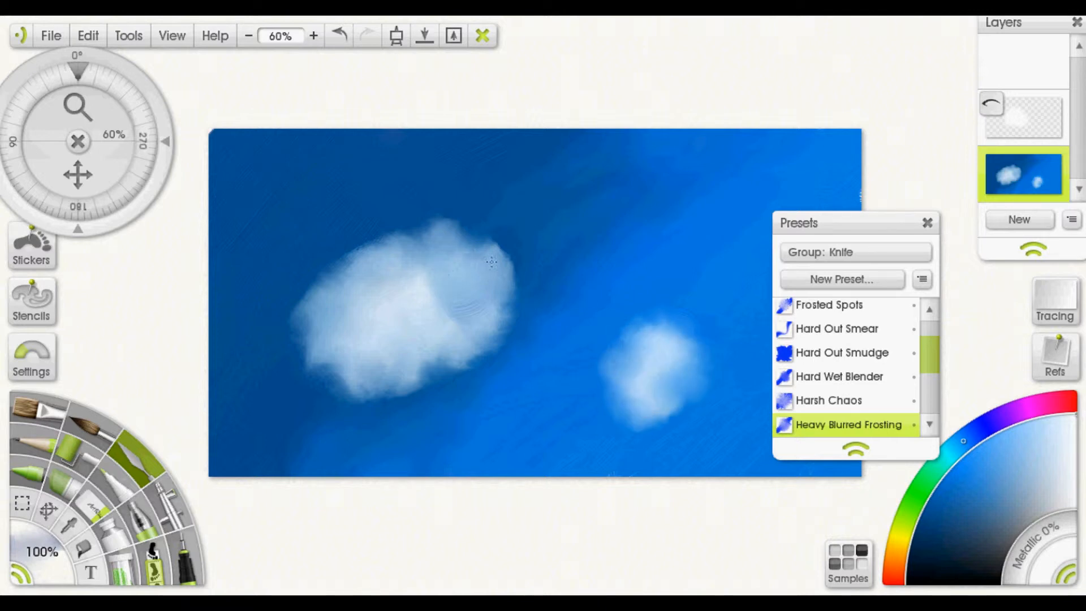
mouse_move(667, 422)
mouse_down()
mouse_move(651, 391)
mouse_move(659, 421)
mouse_up()
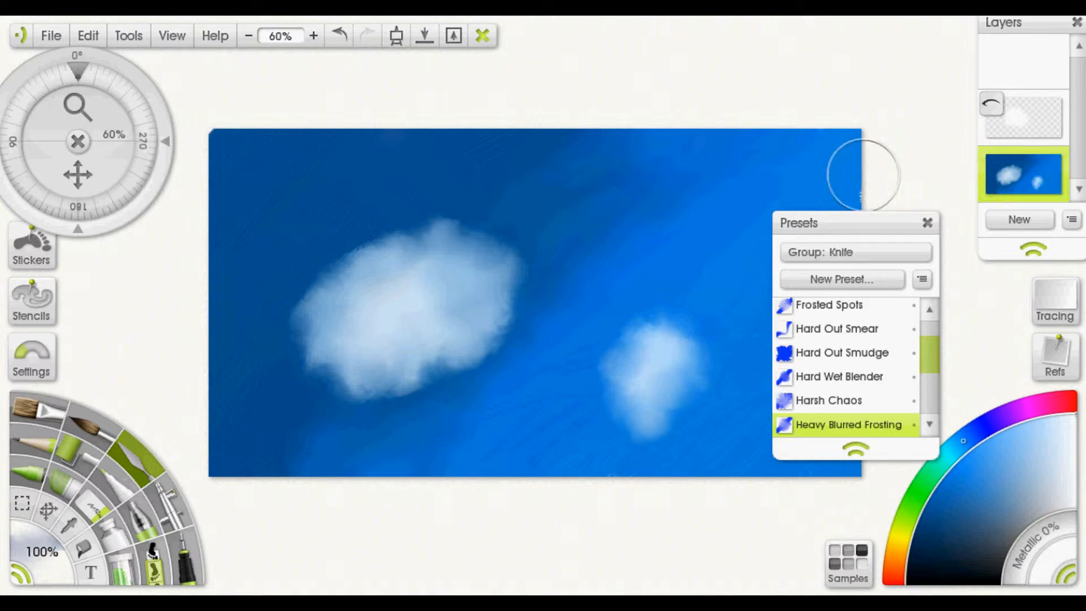
Feather the large cloud's outer edges into the surrounding blue with the palette knife
mouse_move(1023, 174)
mouse_move(425, 374)
mouse_down()
mouse_move(355, 387)
mouse_move(379, 397)
mouse_move(288, 345)
mouse_up()
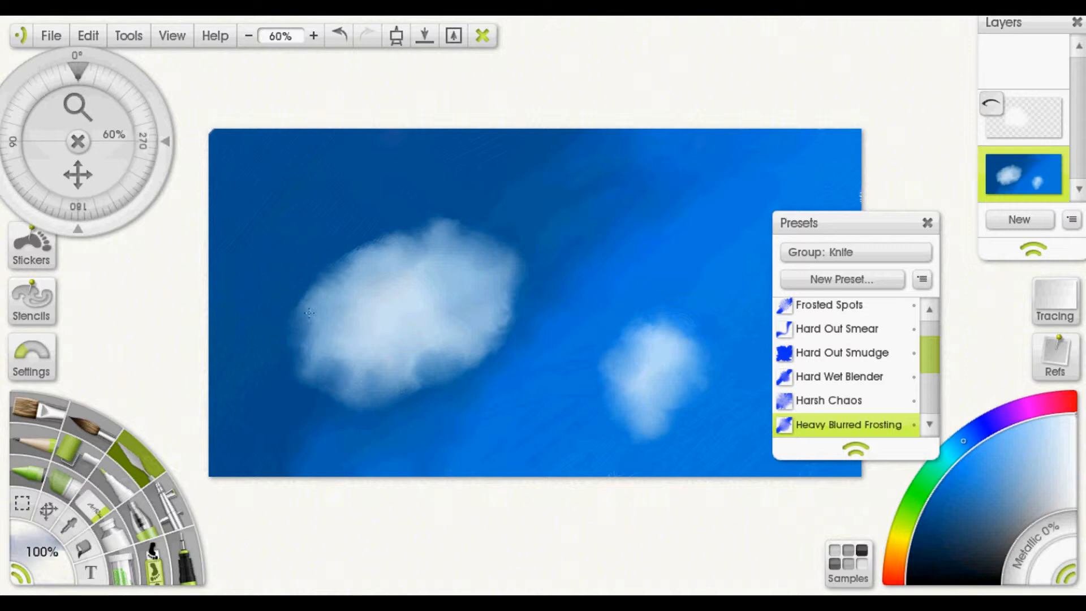
drag(368, 267, 318, 286)
drag(326, 247, 382, 283)
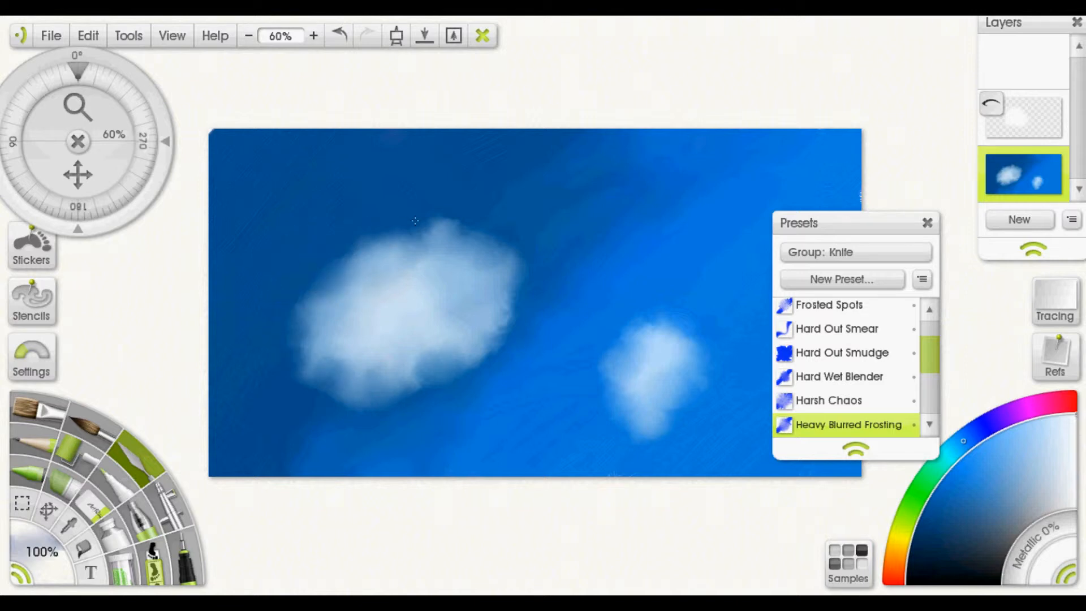
mouse_move(501, 319)
mouse_down()
mouse_move(400, 381)
mouse_move(374, 372)
mouse_move(466, 370)
mouse_move(435, 358)
mouse_move(507, 343)
mouse_move(483, 337)
mouse_up()
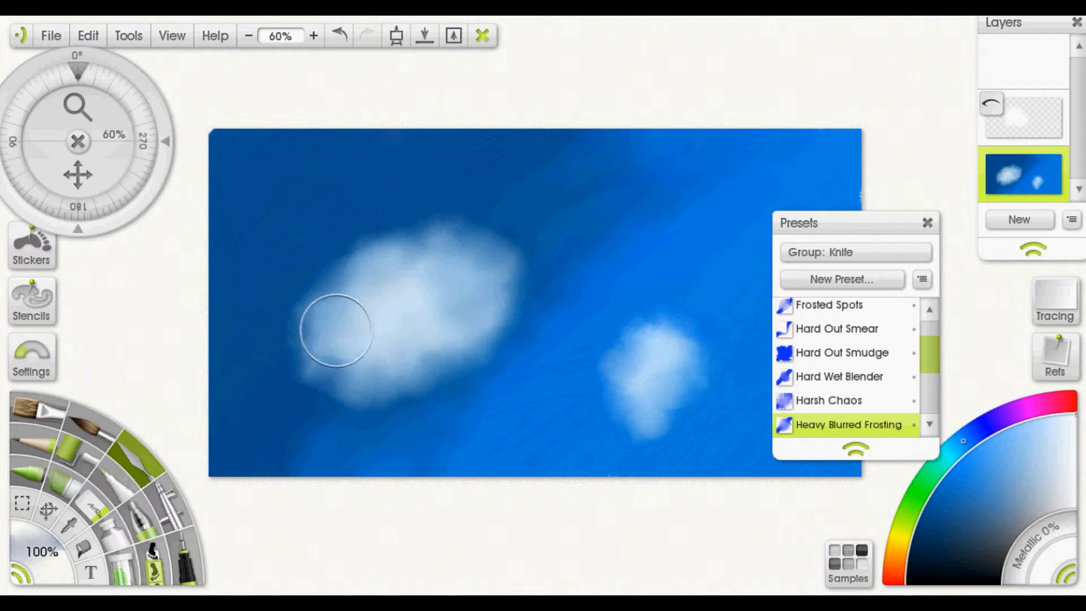